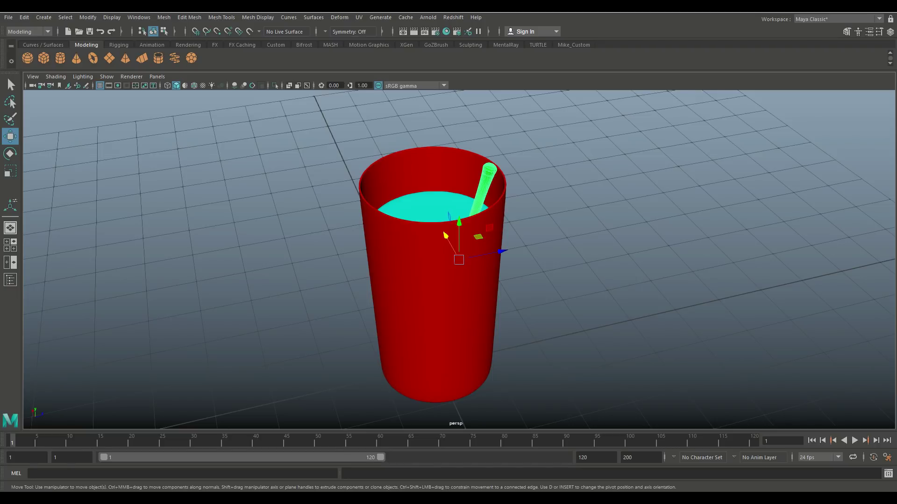
Inspect the red cup, the cyan liquid and the green straw separately, and display the meshes in wireframe.
{"action": "left_click", "coordinate": [434, 291]}
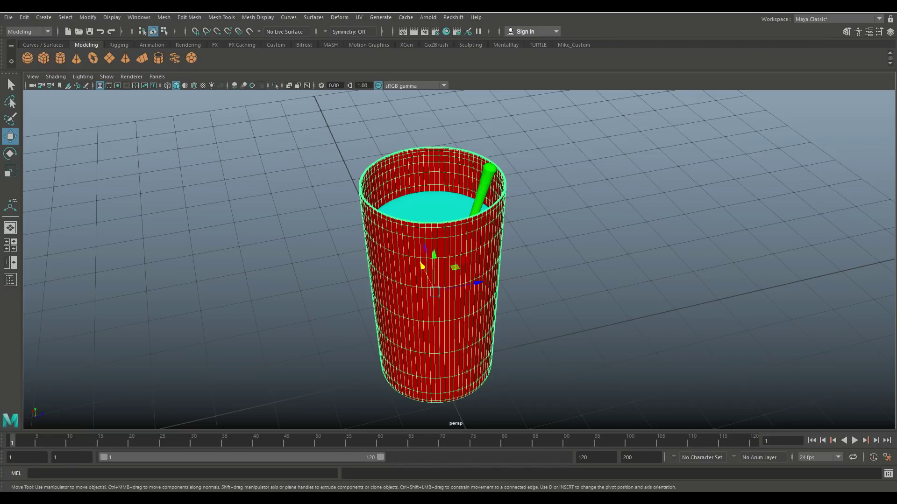
{"action": "left_click", "coordinate": [421, 207]}
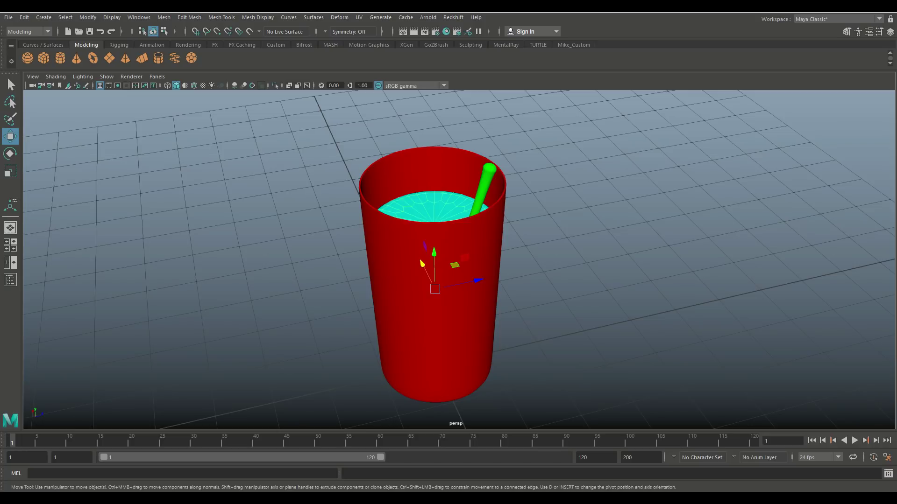
{"action": "left_click", "coordinate": [484, 186]}
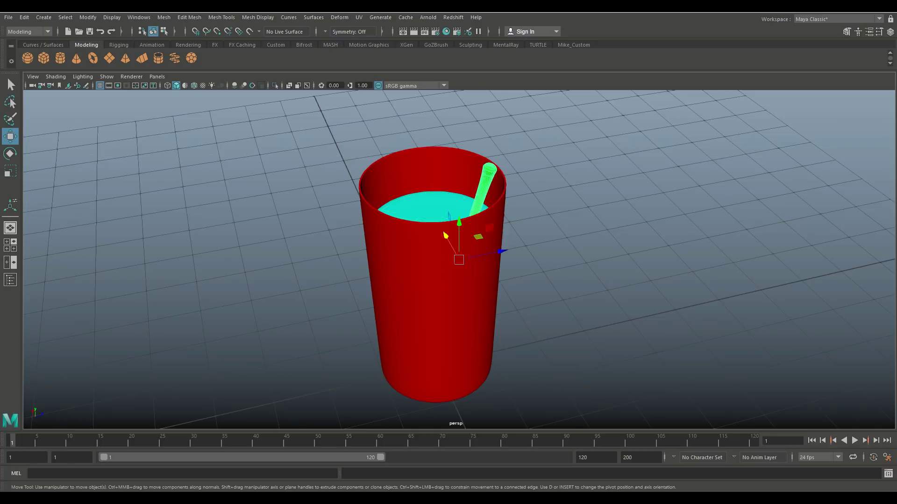
{"action": "key", "text": "4"}
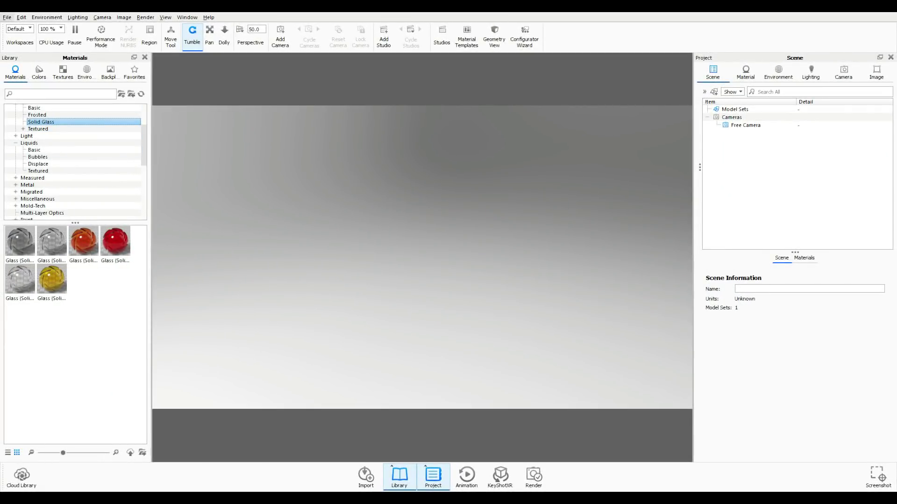
Switch to KeyShot and import Glassofmilk.obj with its original location, centimeters as geometry unit and Y up.
{"action": "left_click", "coordinate": [7, 17]}
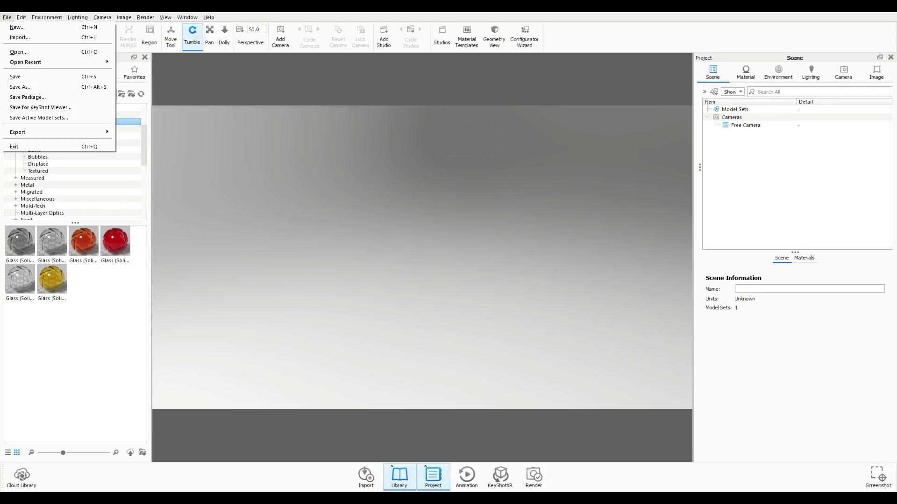
{"action": "left_click", "coordinate": [20, 37]}
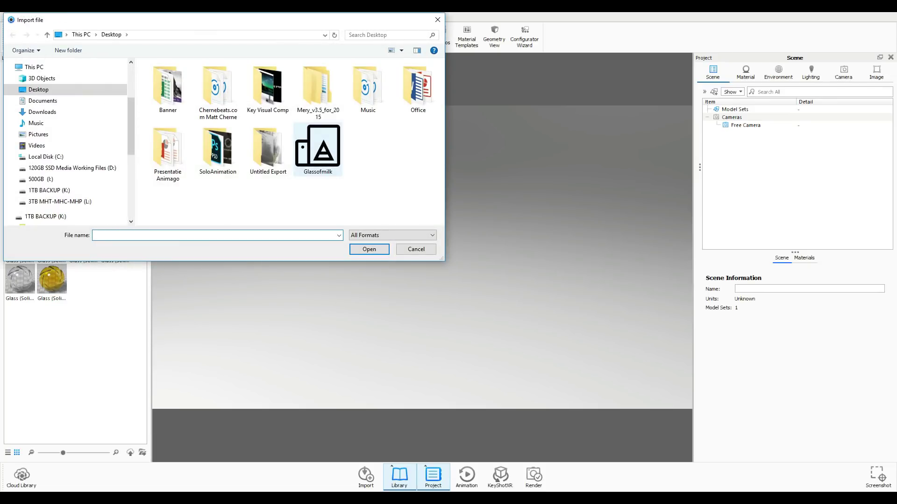
{"action": "left_click", "coordinate": [318, 149]}
{"action": "left_click", "coordinate": [368, 249]}
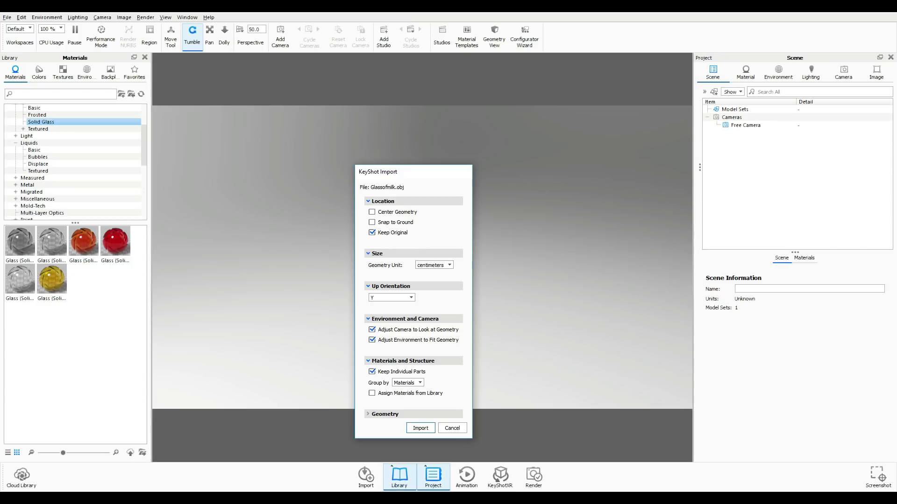
{"action": "key", "text": "Return"}
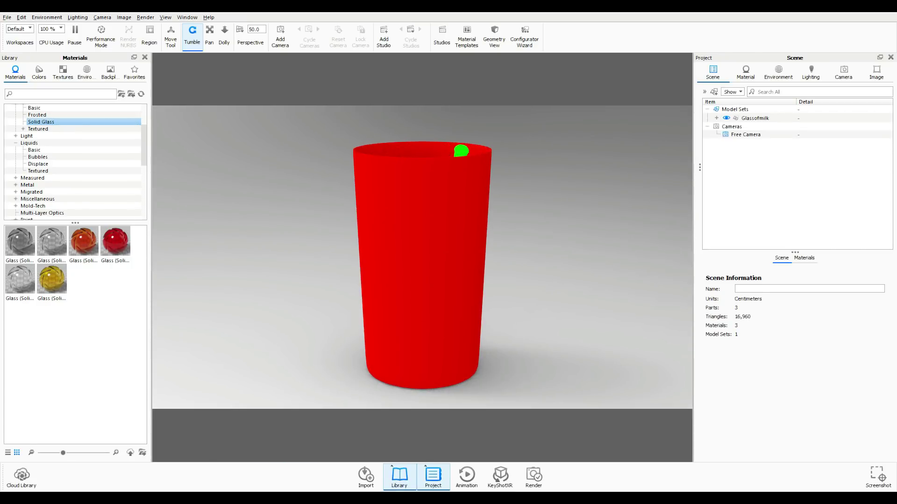
{"action": "left_click_drag", "start_coordinate": [422, 210], "coordinate": [422, 229]}
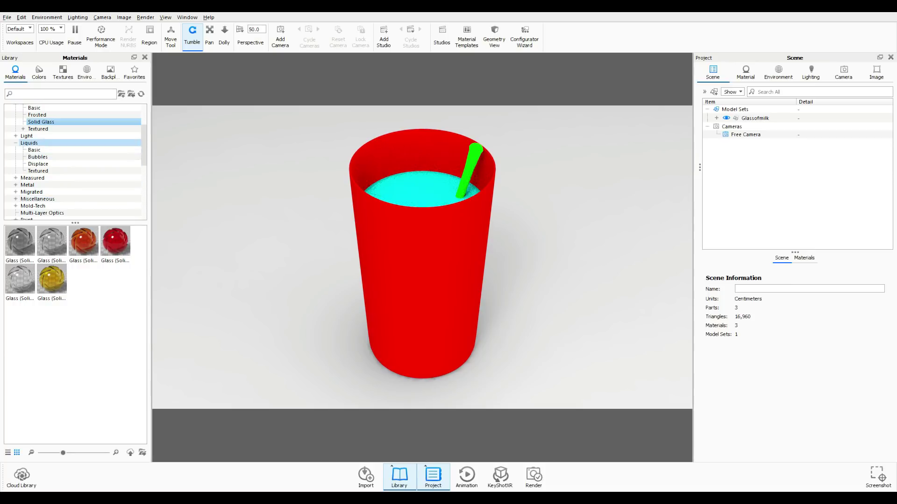
Apply the Glass Basic White material to the cup.
{"action": "scroll", "coordinate": [79, 143], "scroll_direction": "up", "scroll_amount": 2}
{"action": "left_click", "coordinate": [27, 143]}
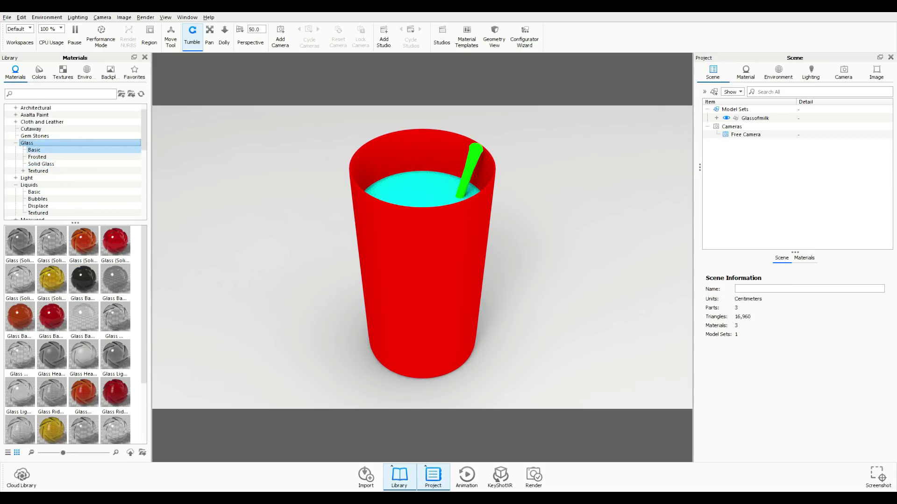
{"action": "left_click", "coordinate": [34, 150]}
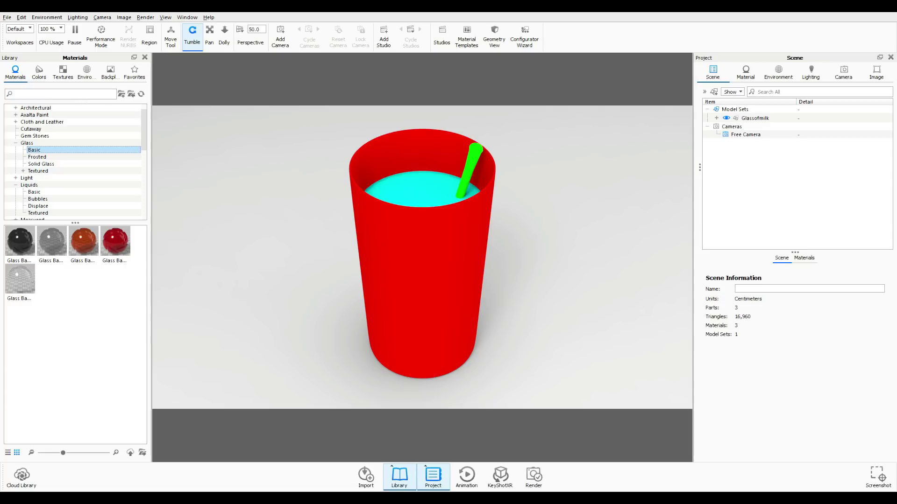
{"action": "left_click", "coordinate": [19, 280]}
{"action": "left_click_drag", "start_coordinate": [20, 282], "coordinate": [420, 261]}
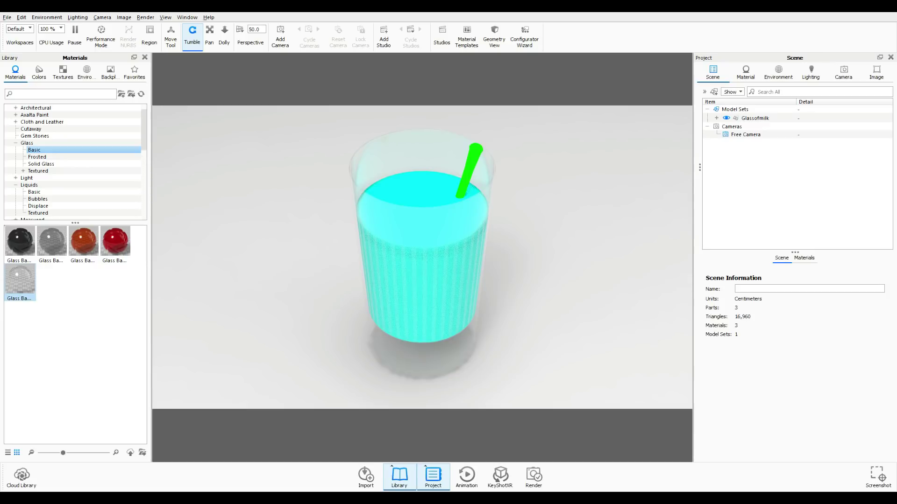
Try the Refractive option on the cup's glass material and disable it again.
{"action": "double_click", "coordinate": [420, 150]}
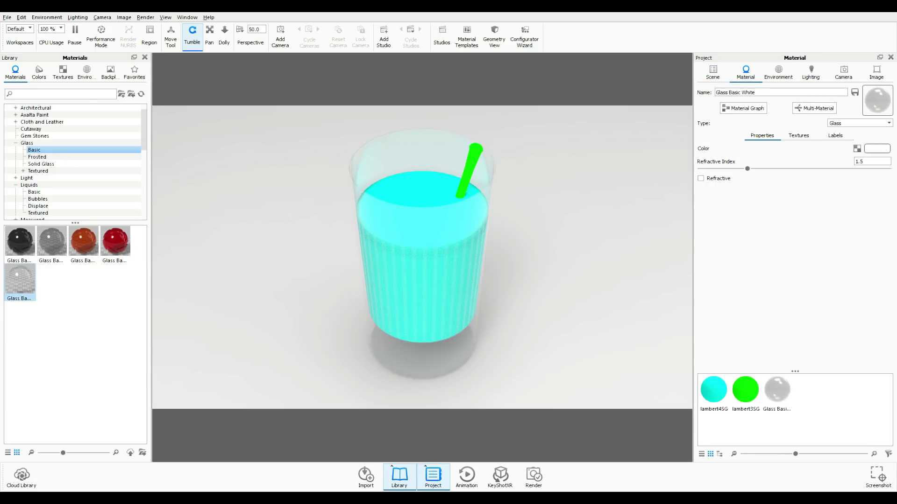
{"action": "left_click", "coordinate": [701, 178]}
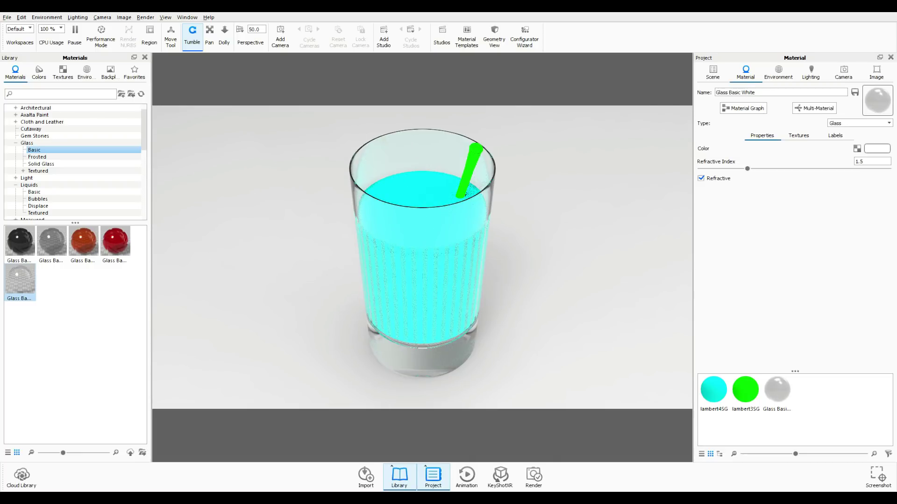
{"action": "left_click", "coordinate": [700, 178]}
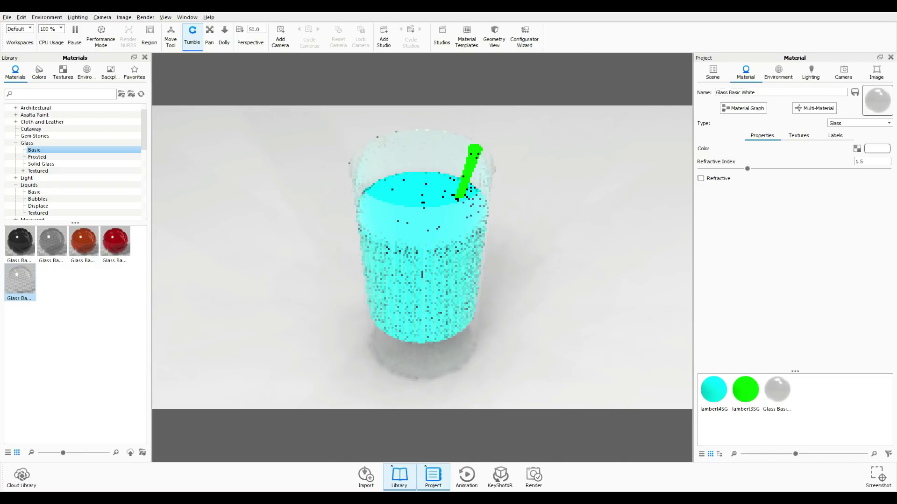
Apply the Glass (Solid) Grey material to the cup.
{"action": "left_click", "coordinate": [41, 164]}
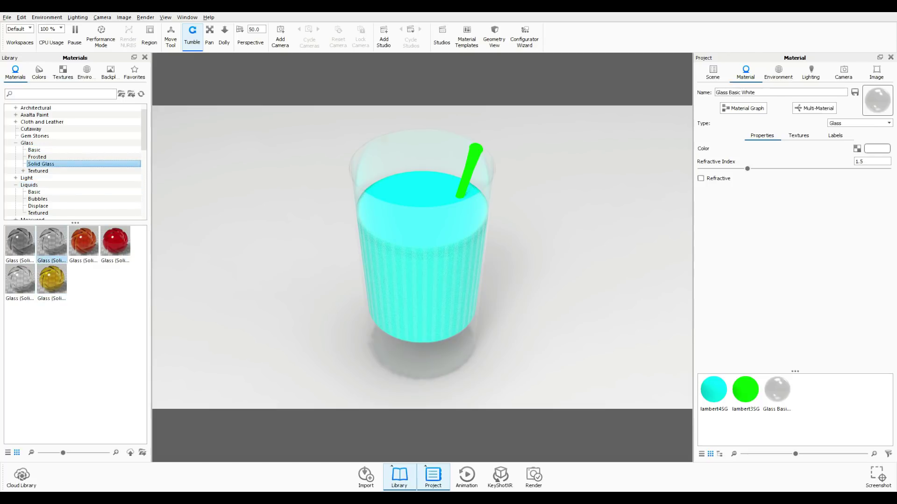
{"action": "left_click_drag", "start_coordinate": [51, 242], "coordinate": [374, 261]}
{"action": "left_click_drag", "start_coordinate": [420, 280], "coordinate": [421, 280]}
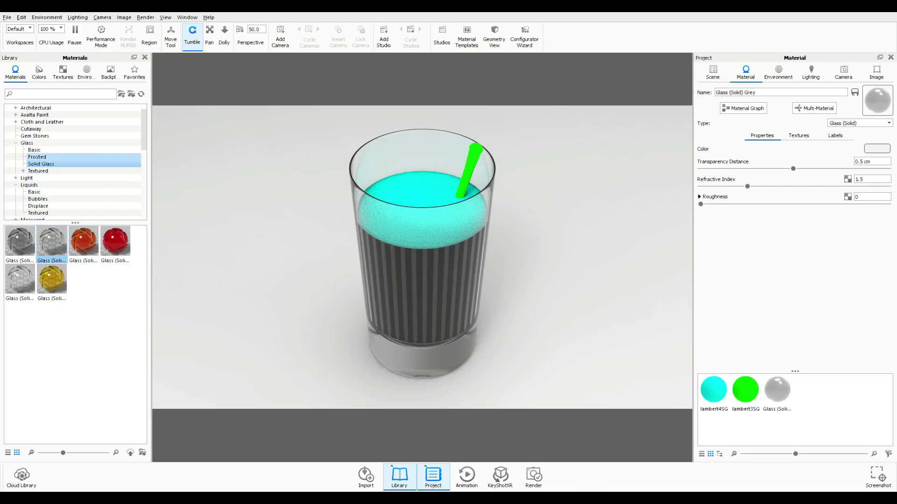
Apply the purple Clear Rough plastic material to the straw.
{"action": "scroll", "coordinate": [75, 156], "scroll_direction": "down", "scroll_amount": 3}
{"action": "scroll", "coordinate": [75, 157], "scroll_direction": "down", "scroll_amount": 2}
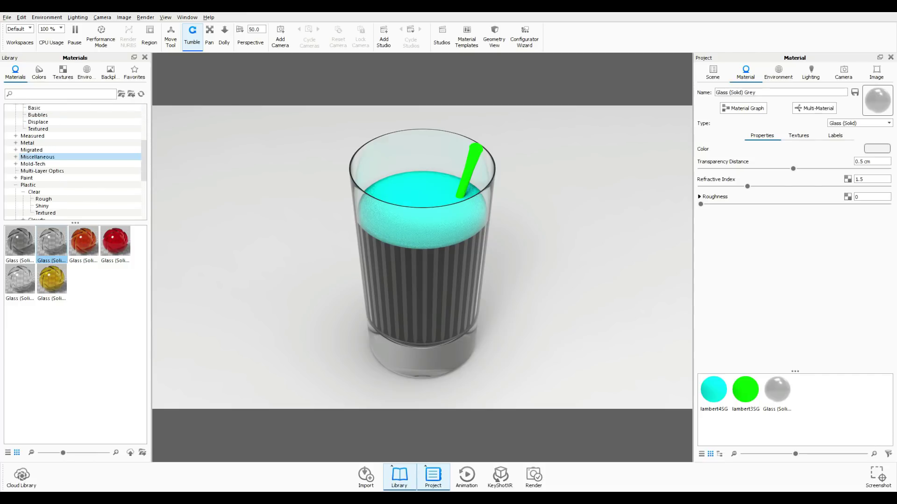
{"action": "scroll", "coordinate": [75, 157], "scroll_direction": "down", "scroll_amount": 2}
{"action": "left_click", "coordinate": [43, 157]}
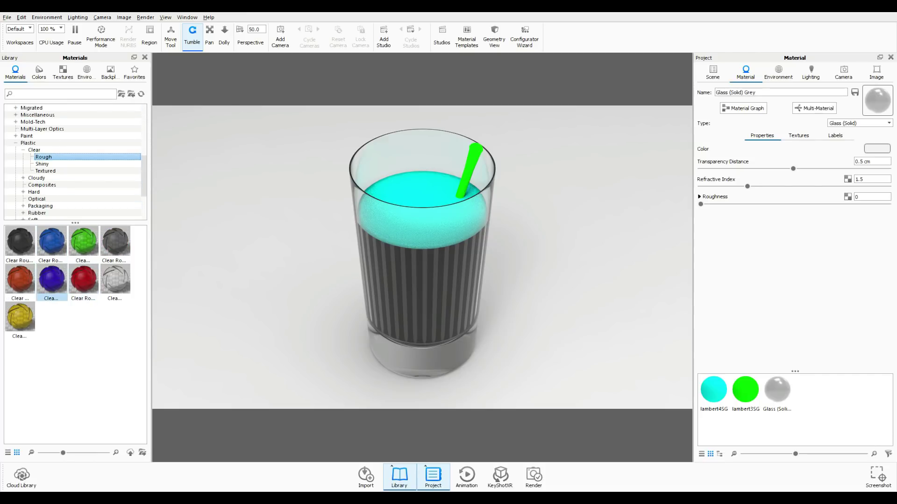
{"action": "left_click_drag", "start_coordinate": [51, 279], "coordinate": [471, 167]}
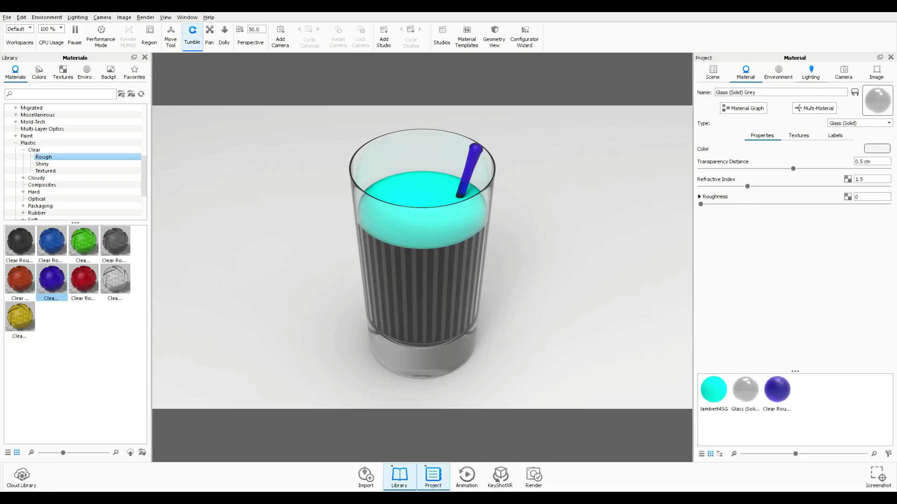
Light the scene with the Jewelry preset, raised to 38 ray bounces and a shadow quality of 3.872.
{"action": "left_click", "coordinate": [810, 72]}
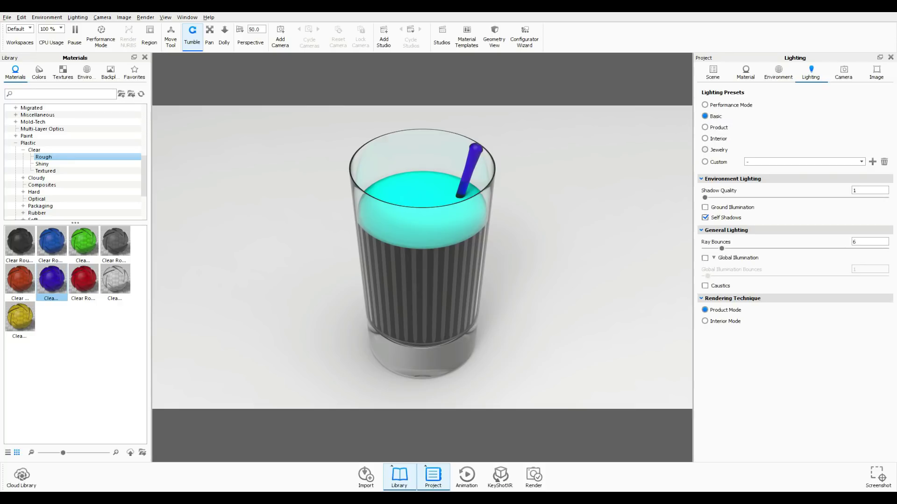
{"action": "left_click", "coordinate": [705, 150]}
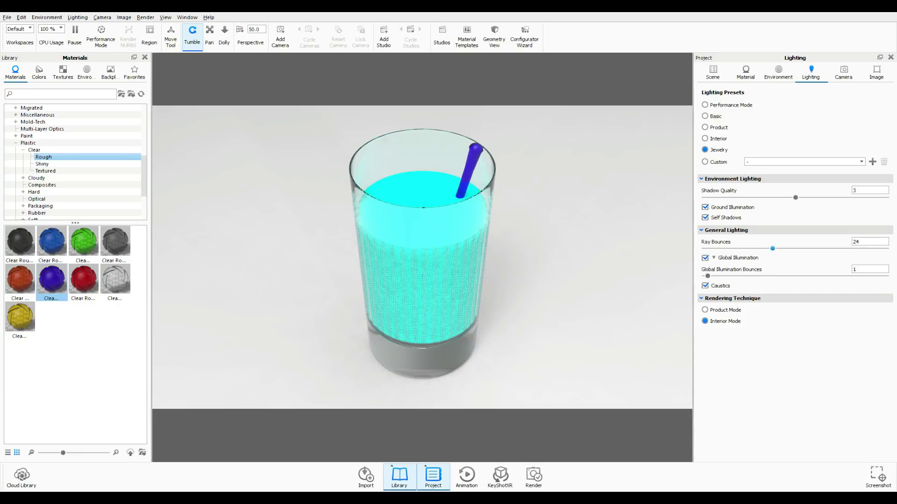
{"action": "left_click_drag", "start_coordinate": [772, 248], "coordinate": [812, 248]}
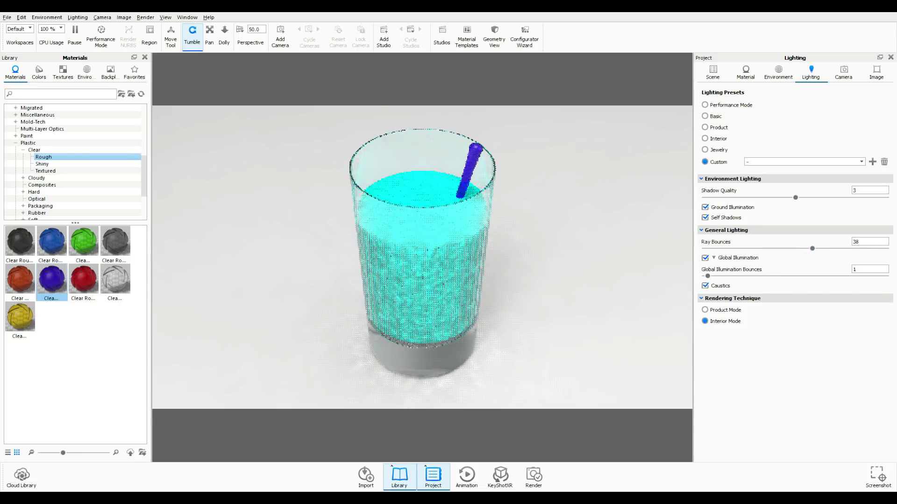
{"action": "left_click_drag", "start_coordinate": [796, 197], "coordinate": [835, 198]}
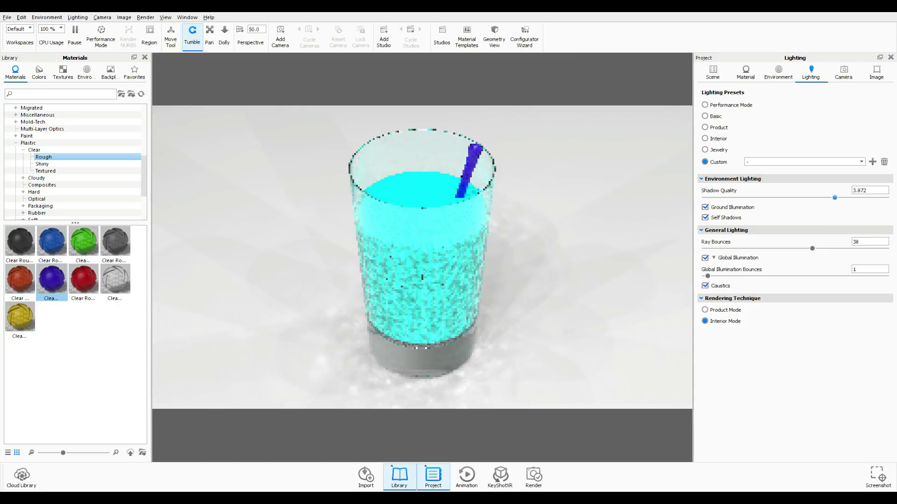
Compare the liquid material categories and apply the pale yellow basic liquid to the drink inside the glass.
{"action": "scroll", "coordinate": [42, 171], "scroll_direction": "down", "scroll_amount": 1}
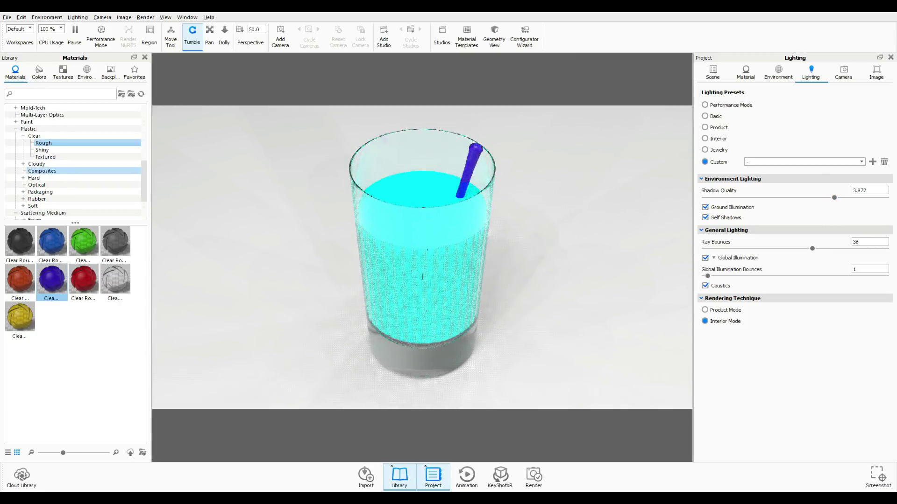
{"action": "scroll", "coordinate": [42, 171], "scroll_direction": "up", "scroll_amount": 5}
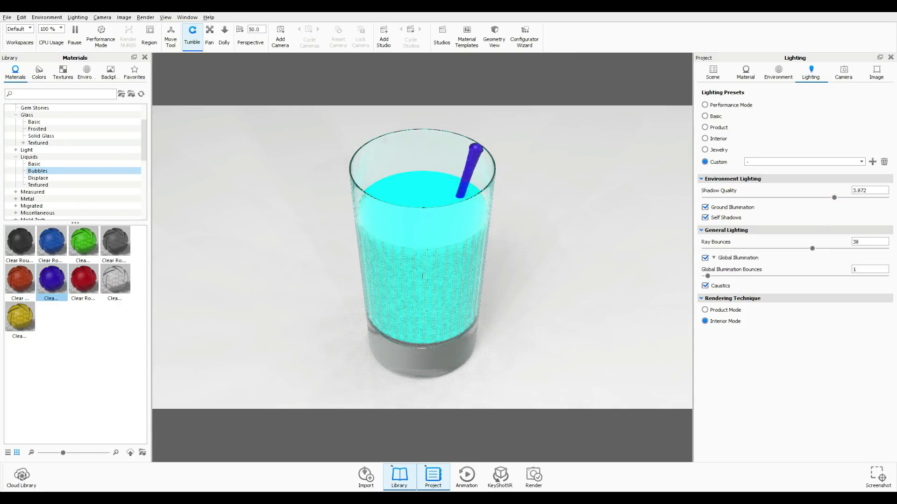
{"action": "left_click", "coordinate": [34, 163]}
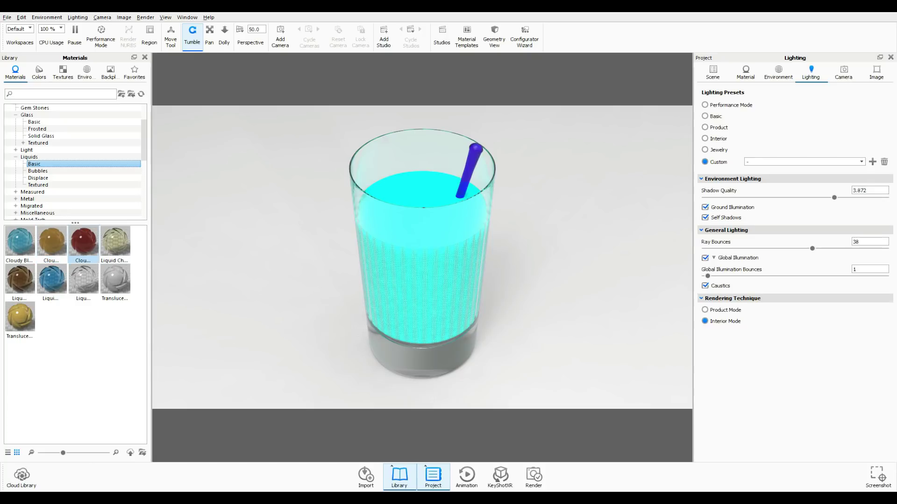
{"action": "left_click", "coordinate": [38, 170]}
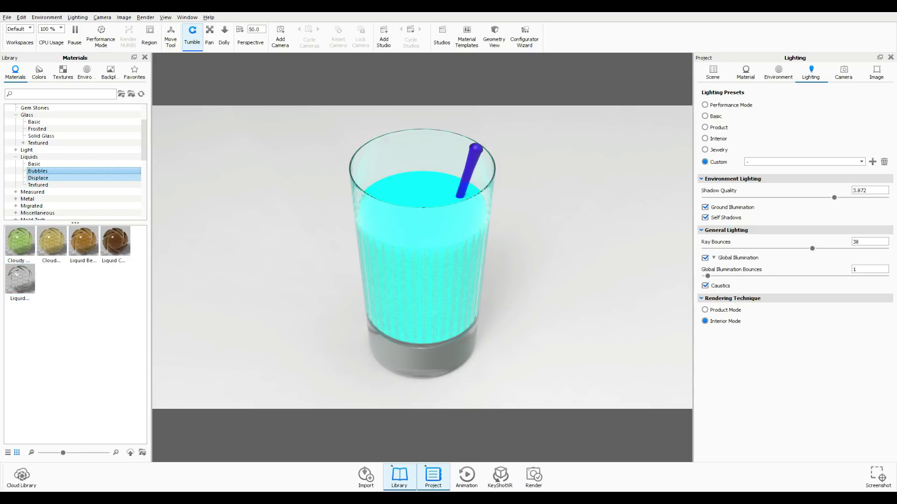
{"action": "left_click", "coordinate": [38, 178]}
{"action": "left_click", "coordinate": [38, 185]}
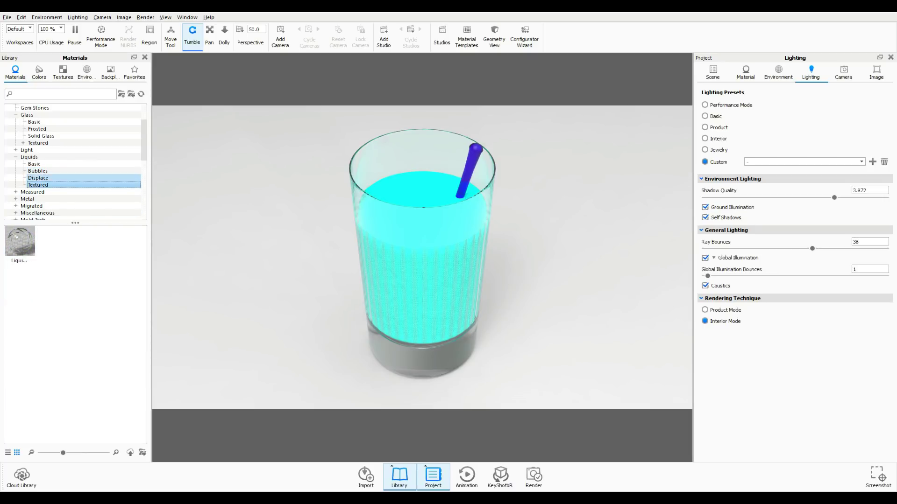
{"action": "left_click", "coordinate": [38, 178]}
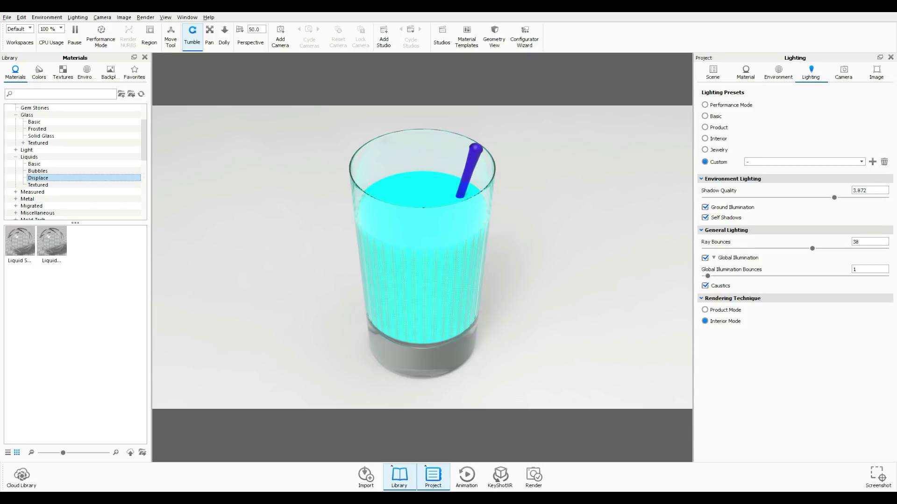
{"action": "left_click", "coordinate": [34, 163]}
{"action": "left_click", "coordinate": [38, 170]}
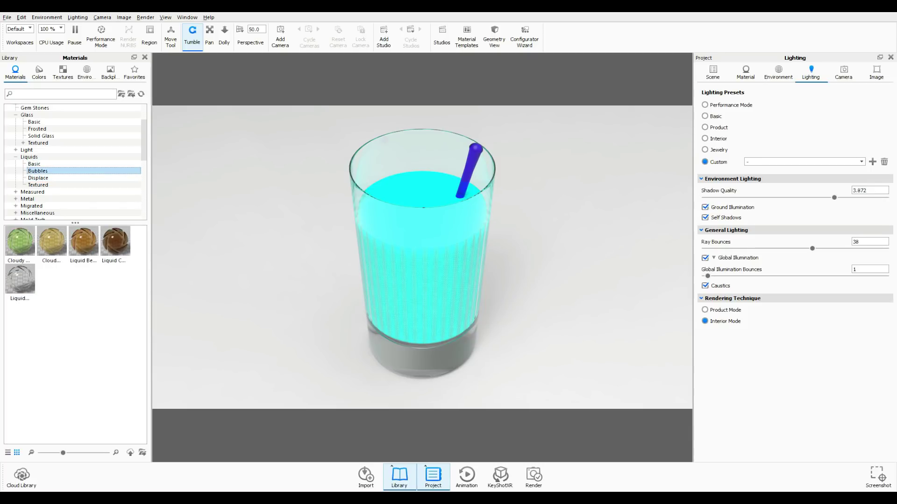
{"action": "left_click", "coordinate": [35, 164]}
{"action": "left_click_drag", "start_coordinate": [115, 245], "coordinate": [421, 191]}
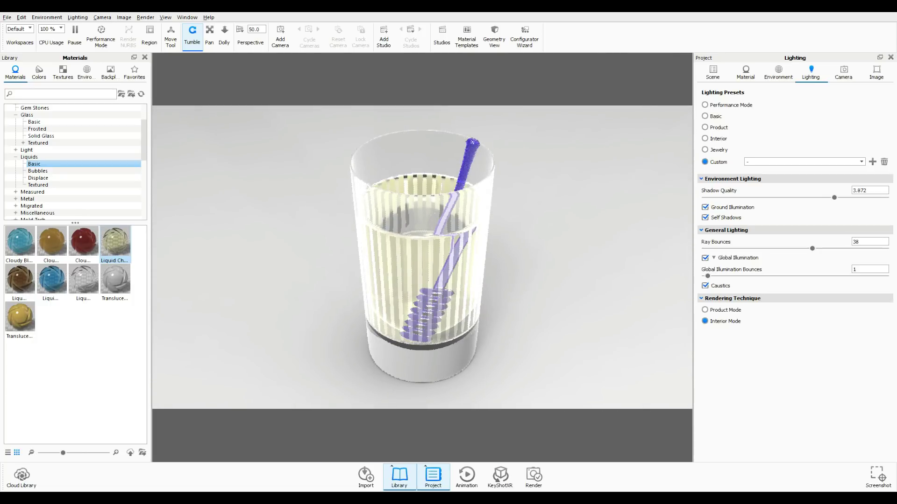
Use the White Solid Vignette studio backplate as the scene's background.
{"action": "left_click", "coordinate": [110, 73]}
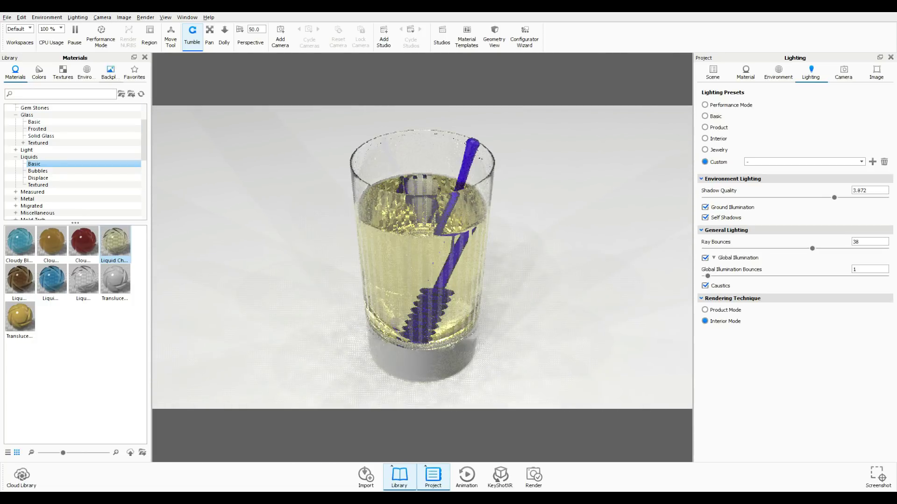
{"action": "left_click_drag", "start_coordinate": [111, 298], "coordinate": [421, 116]}
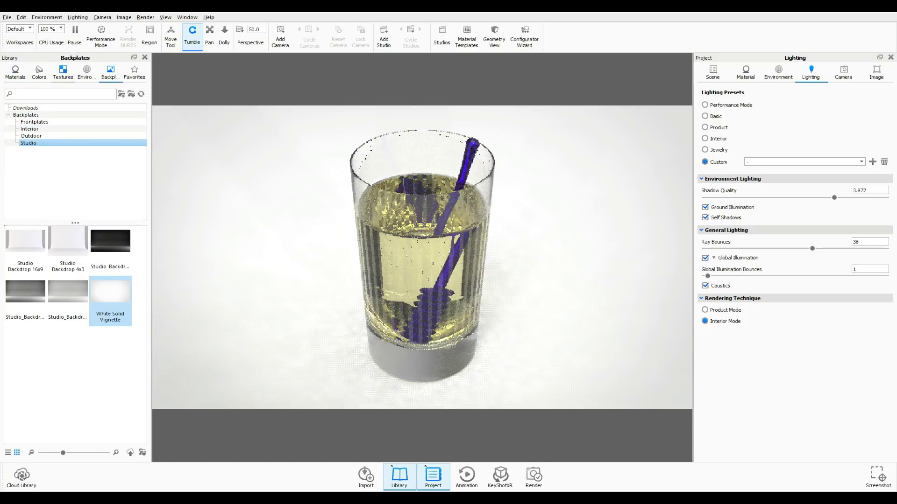
Compare the bathroom, clothing and stairwell interior environments and light the scene with the Dosch-Apartment_2k environment.
{"action": "left_click", "coordinate": [87, 72]}
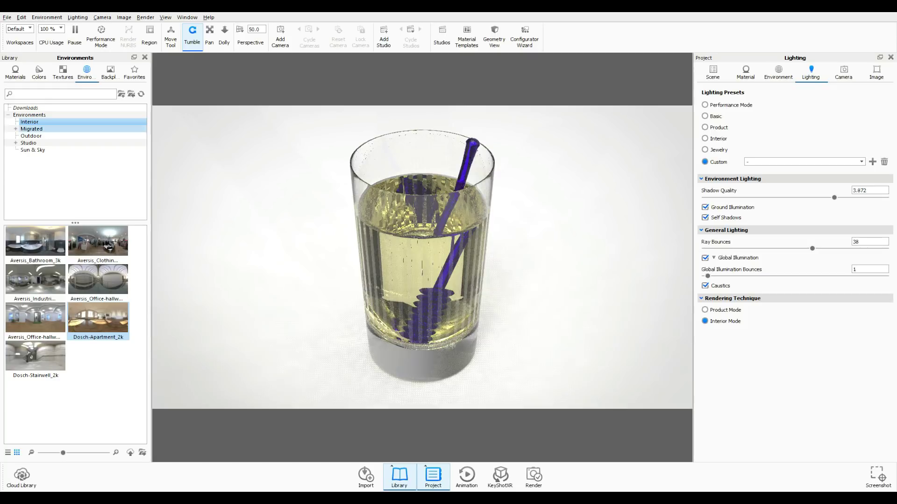
{"action": "left_click", "coordinate": [102, 322]}
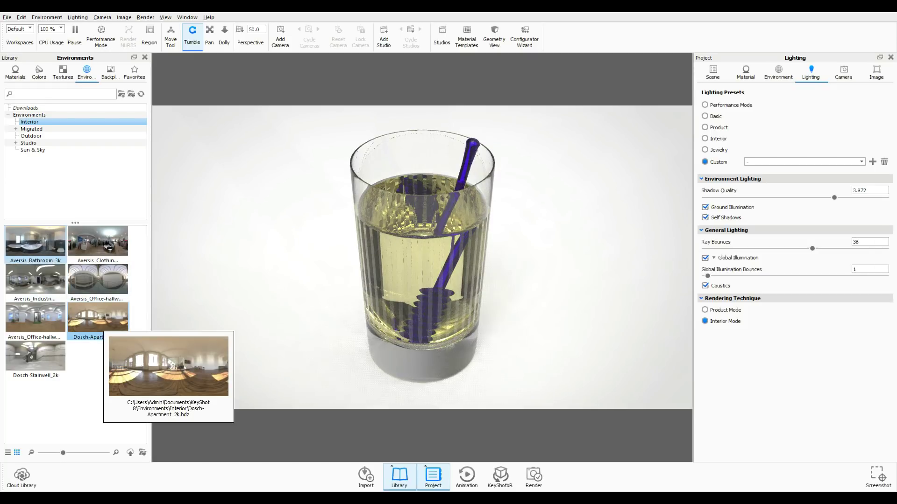
{"action": "left_click_drag", "start_coordinate": [35, 242], "coordinate": [421, 257]}
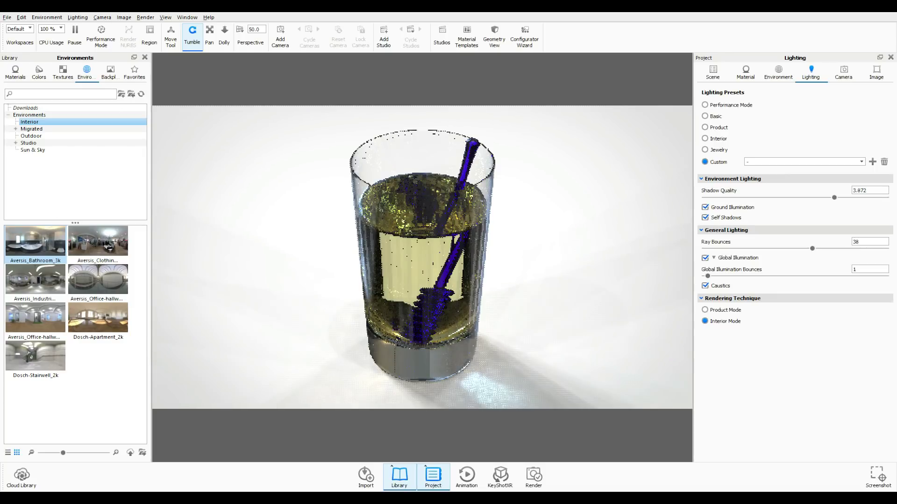
{"action": "left_click_drag", "start_coordinate": [97, 243], "coordinate": [327, 252]}
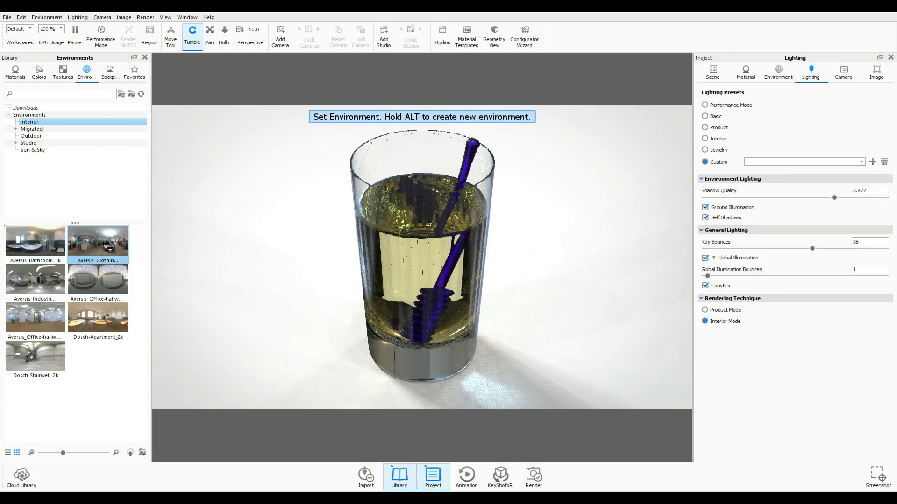
{"action": "left_click_drag", "start_coordinate": [420, 257], "coordinate": [420, 257]}
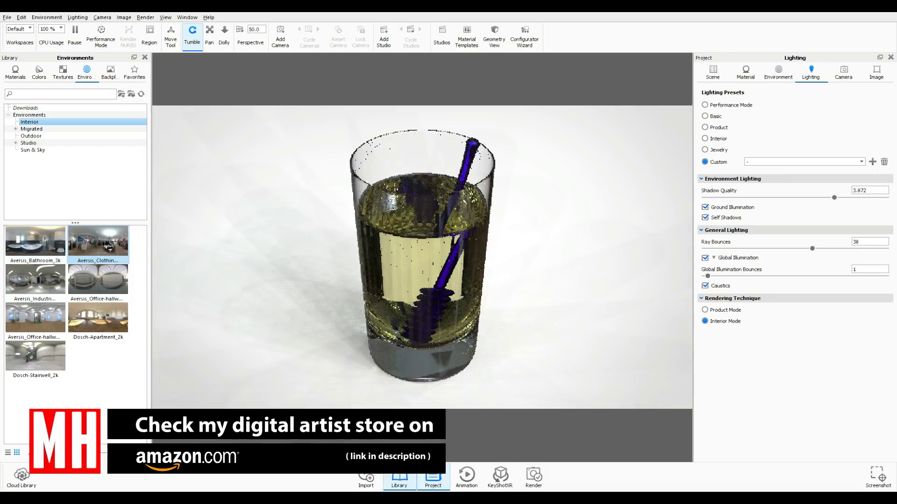
{"action": "left_click", "coordinate": [35, 357]}
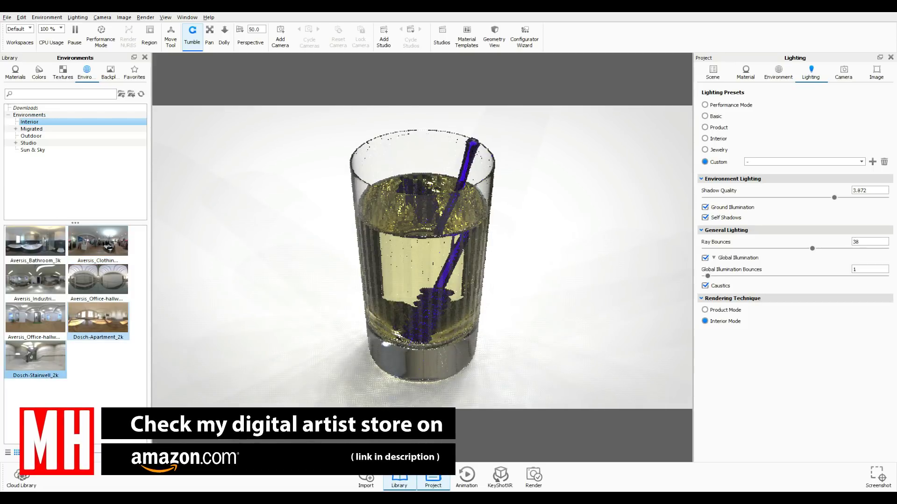
{"action": "left_click", "coordinate": [98, 321]}
{"action": "left_click_drag", "start_coordinate": [98, 320], "coordinate": [421, 257]}
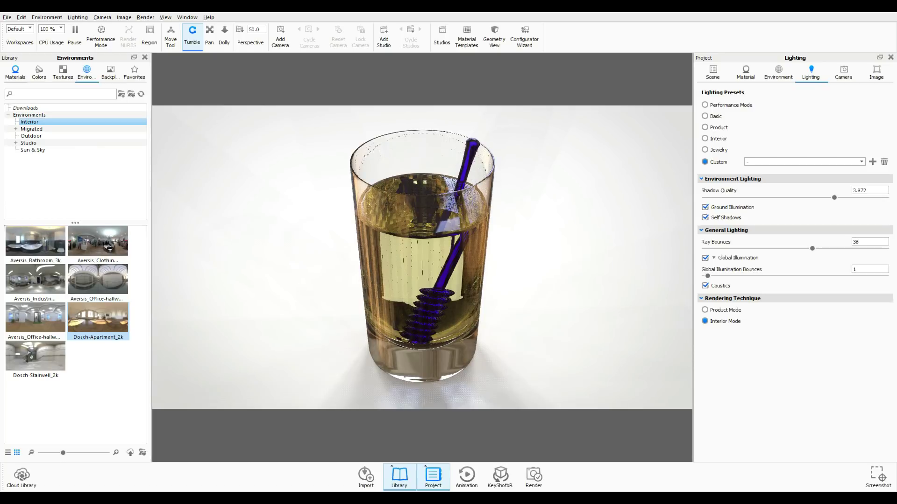
Try a refractive index of 1.47 on the drink's Liquid Chardonnay material and set it to 1.33.
{"action": "left_click", "coordinate": [15, 73]}
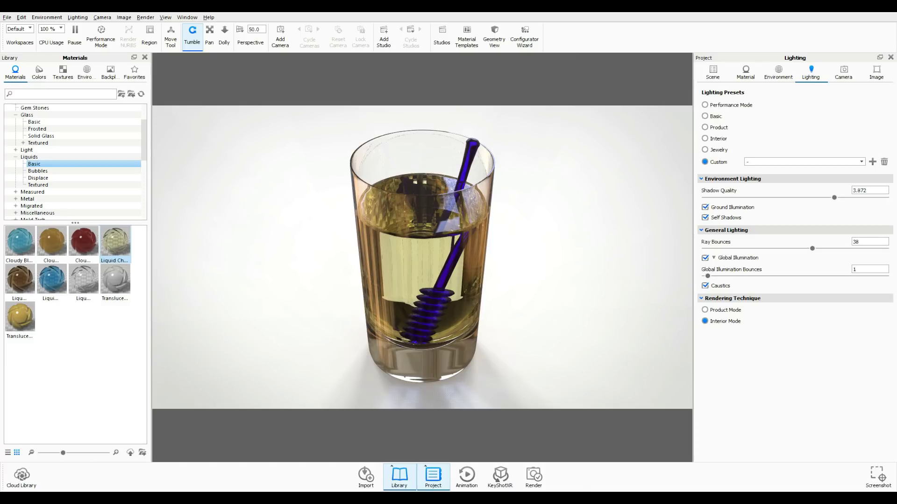
{"action": "key", "text": "m"}
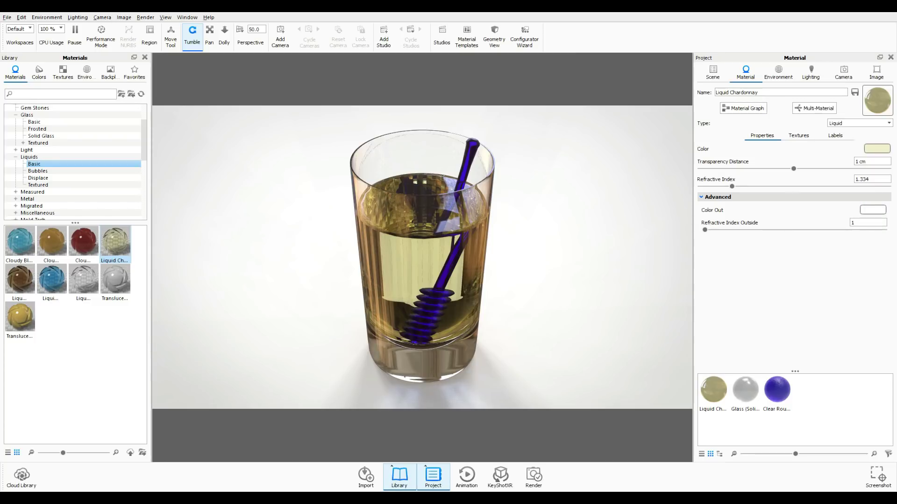
{"action": "double_click", "coordinate": [867, 179]}
{"action": "type", "text": "1.47"}
{"action": "key", "text": "Return"}
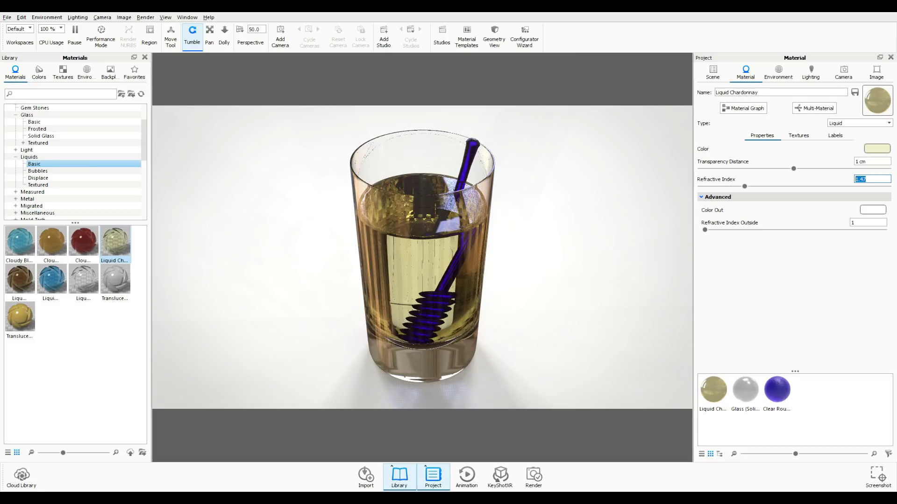
{"action": "type", "text": "1.33"}
{"action": "key", "text": "Return"}
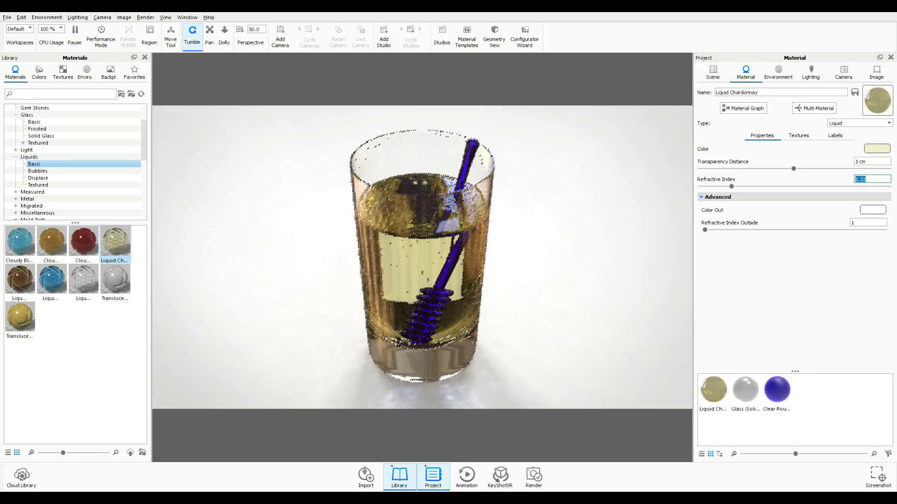
Change the color of the Liquid Chardonnay material to pure white, #FFFFFF.
{"action": "left_click", "coordinate": [876, 149]}
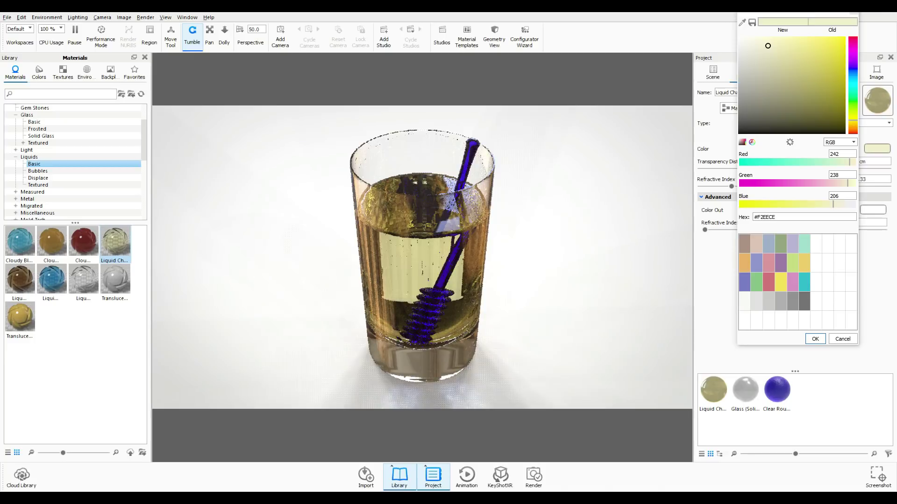
{"action": "mouse_move", "coordinate": [767, 45]}
{"action": "left_mouse_down"}
{"action": "mouse_move", "coordinate": [757, 116]}
{"action": "mouse_move", "coordinate": [738, 37]}
{"action": "left_mouse_up"}
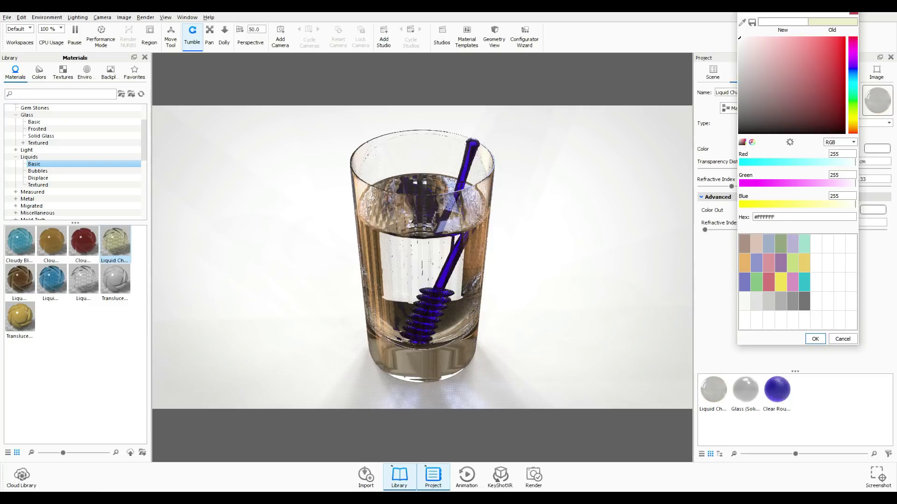
{"action": "left_click", "coordinate": [815, 339]}
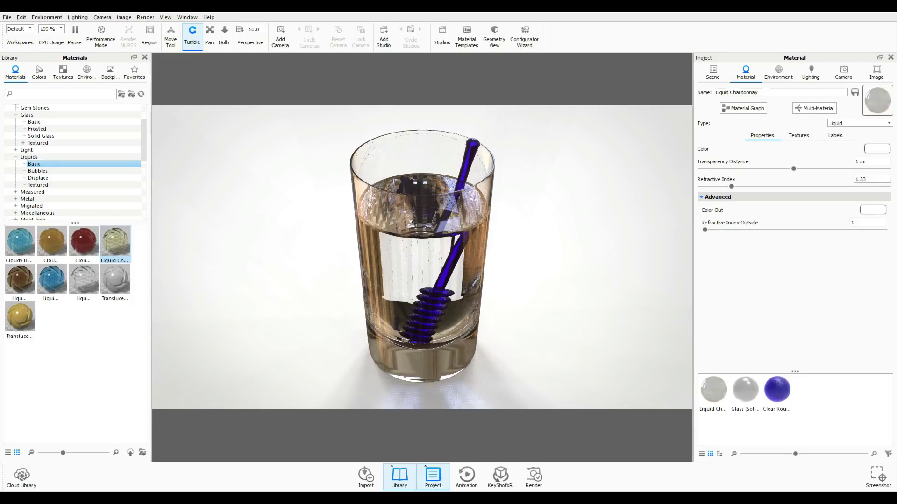
Apply the Liquid Cola Bubbles material to the drink inside the glass and view the result from a slightly different angle.
{"action": "left_click", "coordinate": [38, 171]}
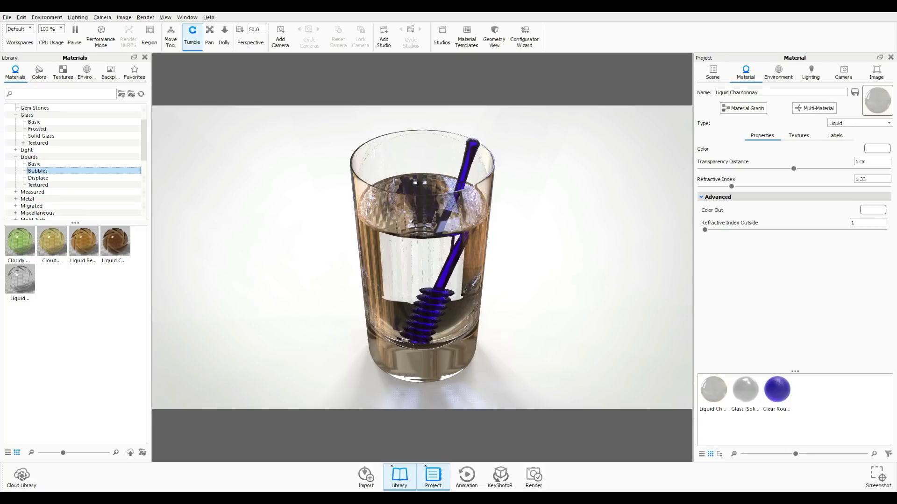
{"action": "left_click_drag", "start_coordinate": [115, 241], "coordinate": [421, 290]}
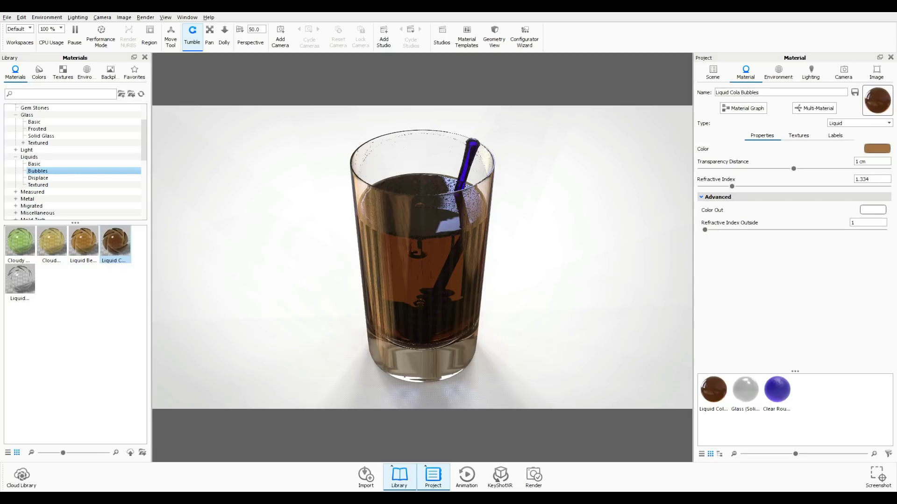
{"action": "mouse_move", "coordinate": [422, 280]}
{"action": "left_mouse_down"}
{"action": "mouse_move", "coordinate": [422, 220]}
{"action": "mouse_move", "coordinate": [422, 277]}
{"action": "left_mouse_up"}
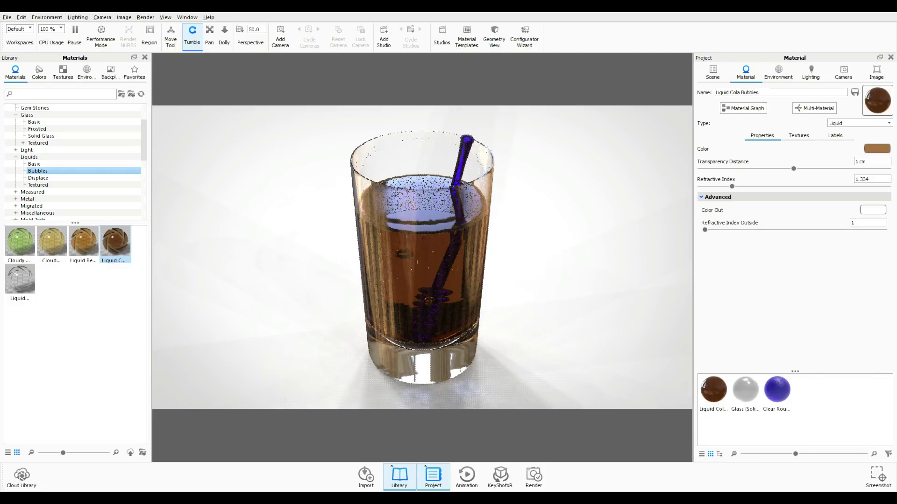
Raise the roughness of the glass's Glass (Solid) Grey material to 0.0495.
{"action": "double_click", "coordinate": [422, 367]}
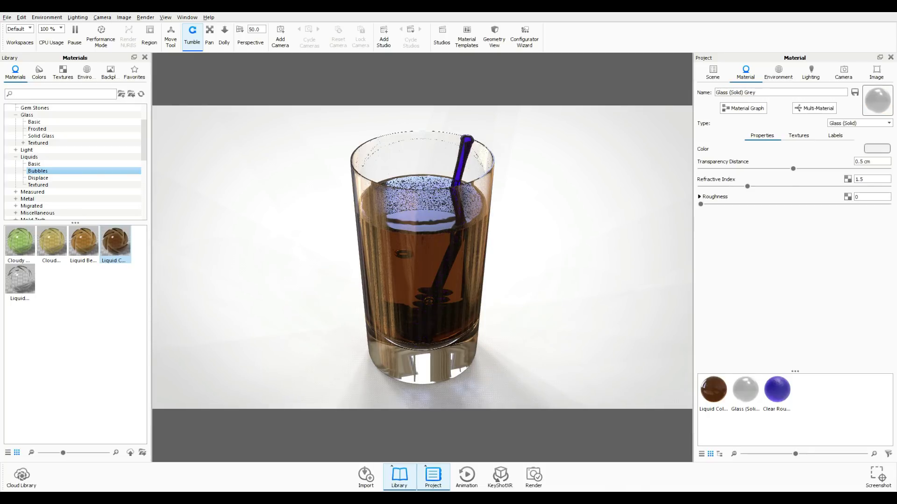
{"action": "left_click_drag", "start_coordinate": [701, 204], "coordinate": [731, 204]}
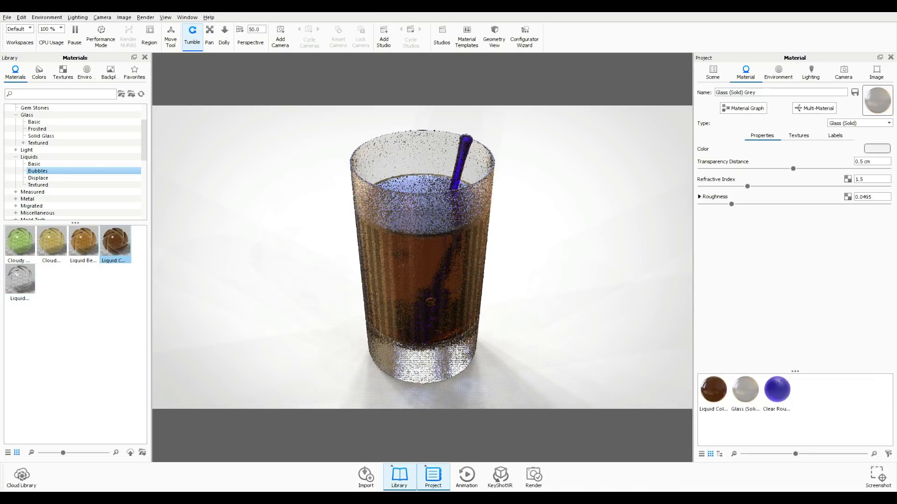
Apply the Liquid Water Bubbles material to the drink inside the glass.
{"action": "left_click_drag", "start_coordinate": [19, 280], "coordinate": [420, 262]}
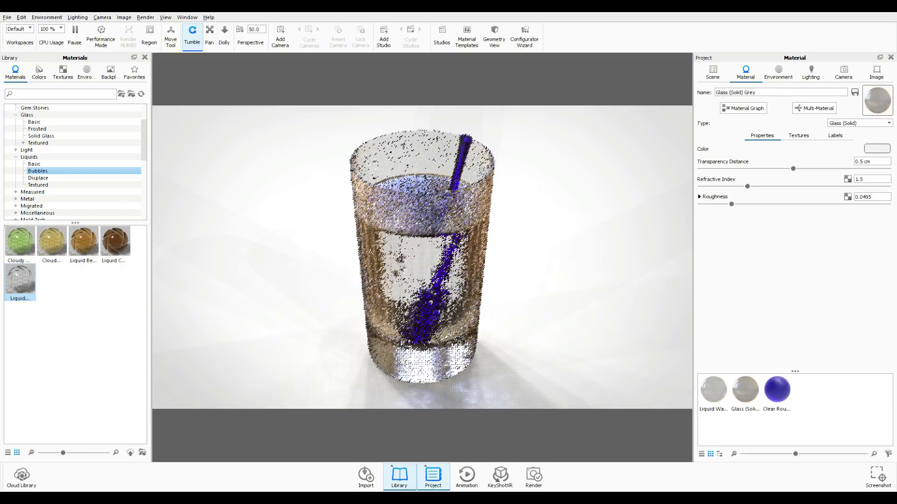
{"action": "left_click_drag", "start_coordinate": [20, 281], "coordinate": [420, 197]}
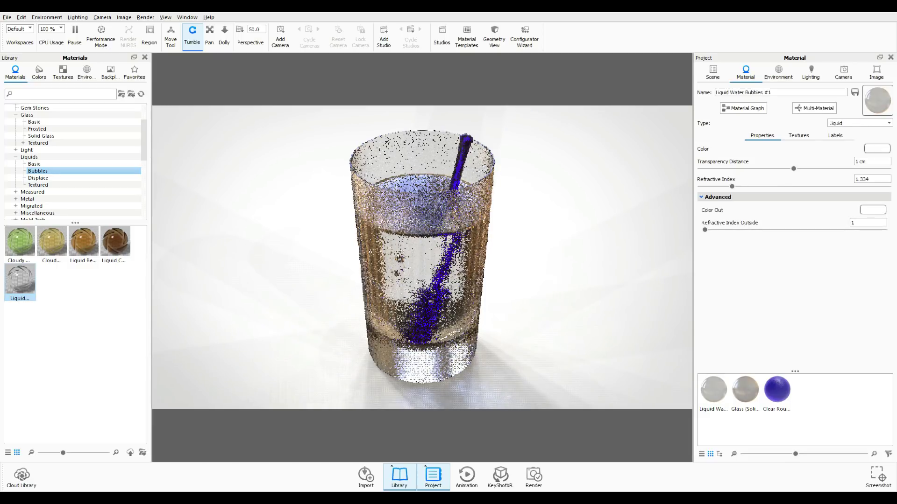